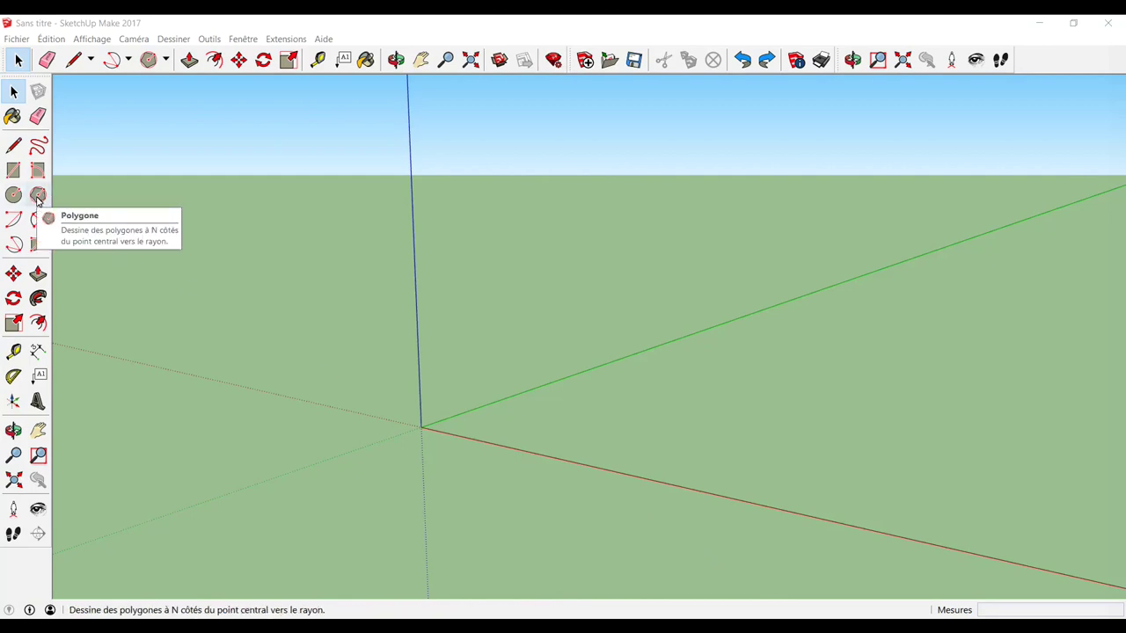
Draw a small hexagon centred at the axis origin, then select and delete it
{"action": "left_click", "coordinate": [38, 196]}
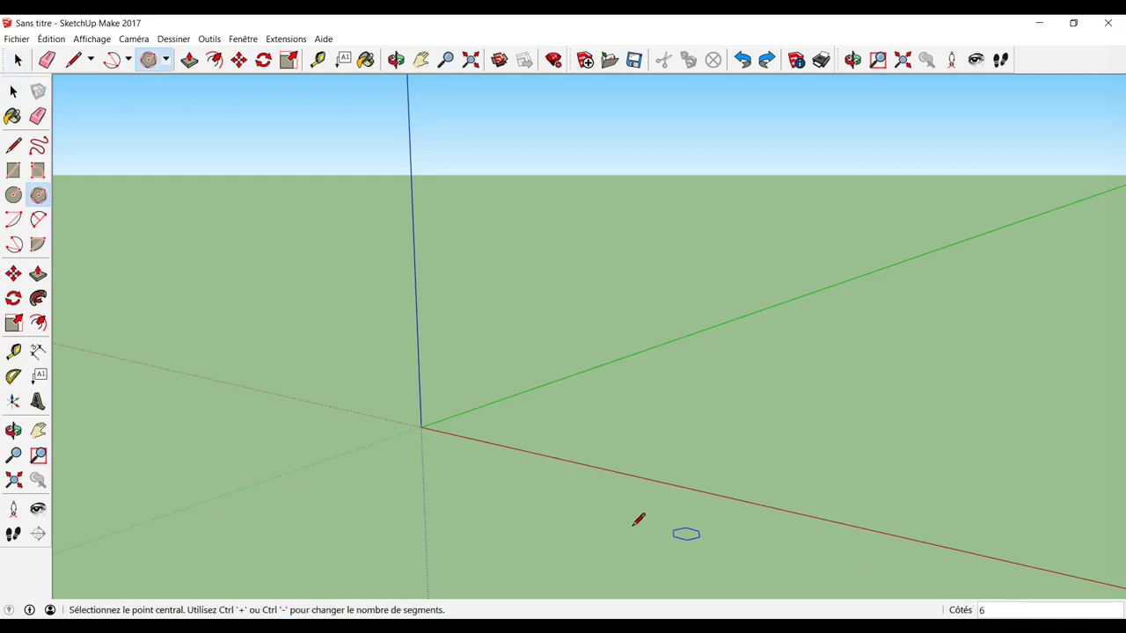
{"action": "left_click", "coordinate": [421, 428]}
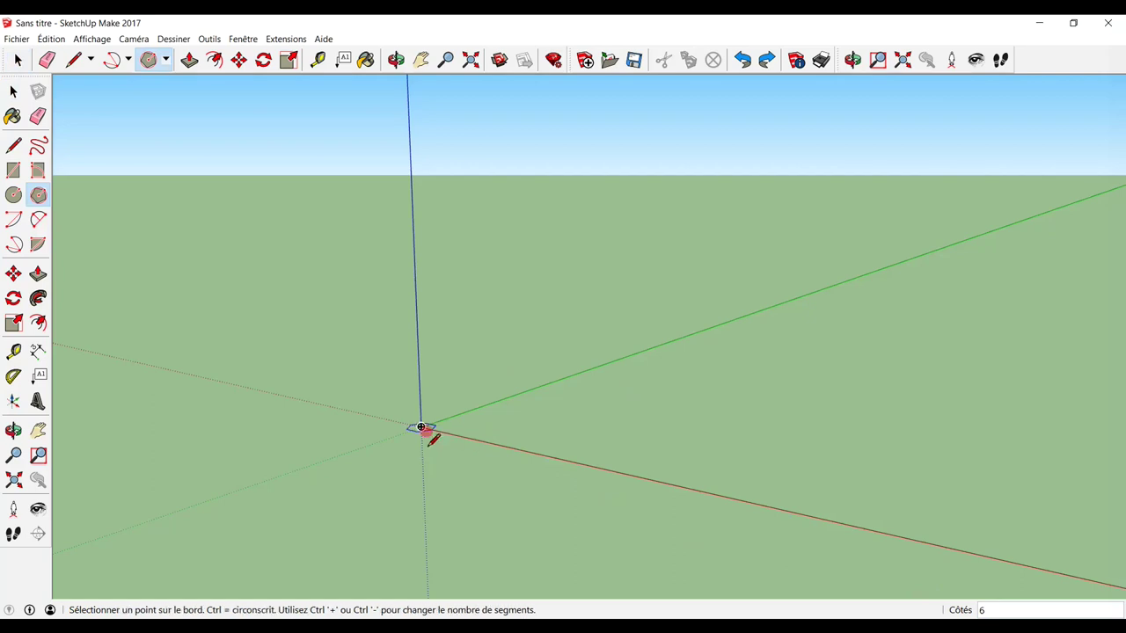
{"action": "left_click", "coordinate": [480, 411]}
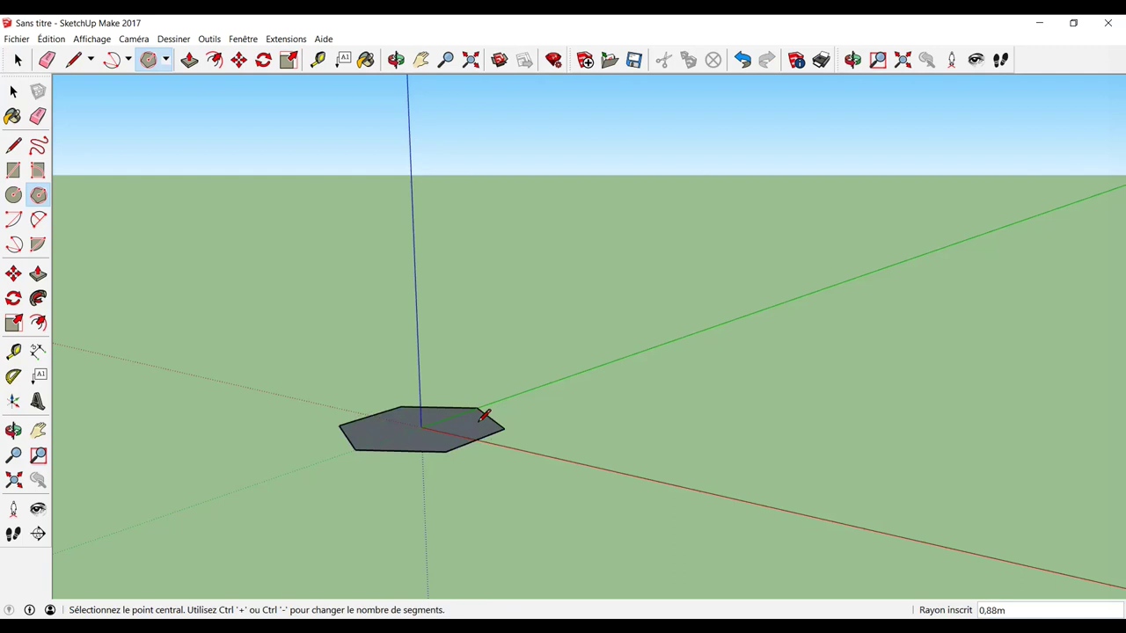
{"action": "key", "text": "space"}
{"action": "mouse_move", "coordinate": [317, 379]}
{"action": "left_mouse_down"}
{"action": "mouse_move", "coordinate": [588, 483]}
{"action": "mouse_move", "coordinate": [590, 501]}
{"action": "left_mouse_up"}
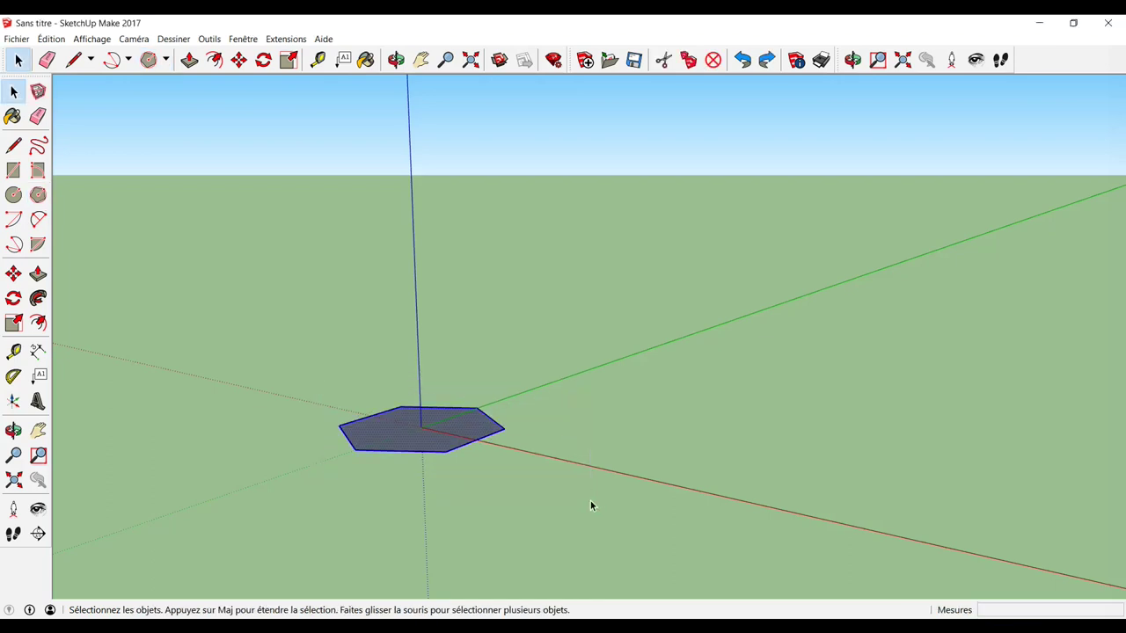
{"action": "key", "text": "Delete"}
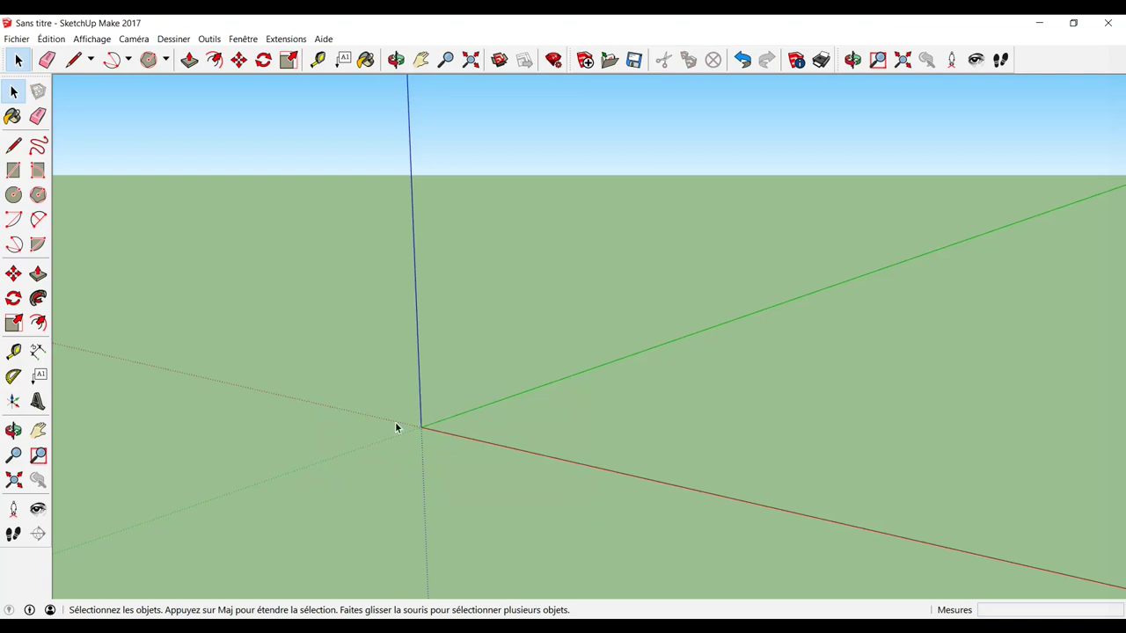
Draw an octagon centred at the origin, then select and delete it
{"action": "left_click", "coordinate": [40, 195]}
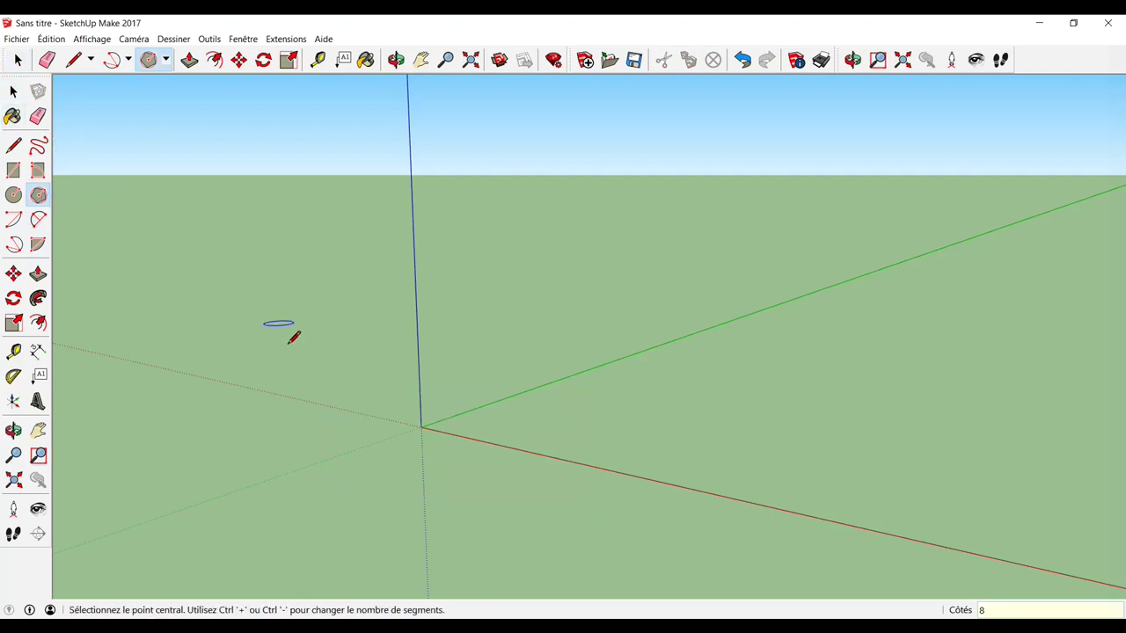
{"action": "left_click", "coordinate": [422, 428]}
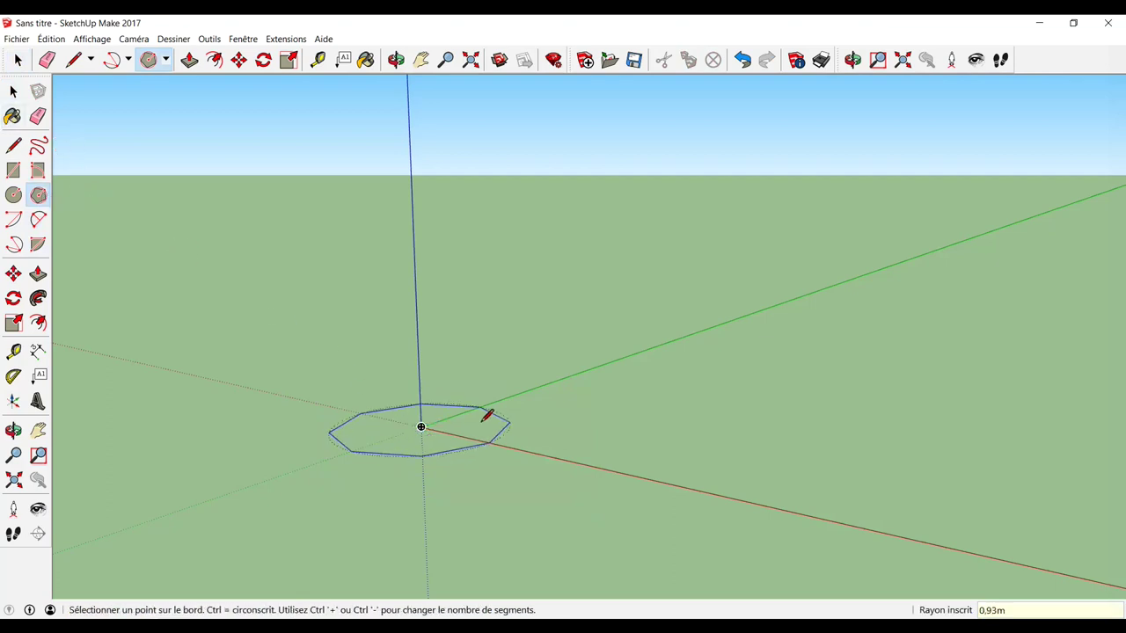
{"action": "left_click", "coordinate": [483, 415]}
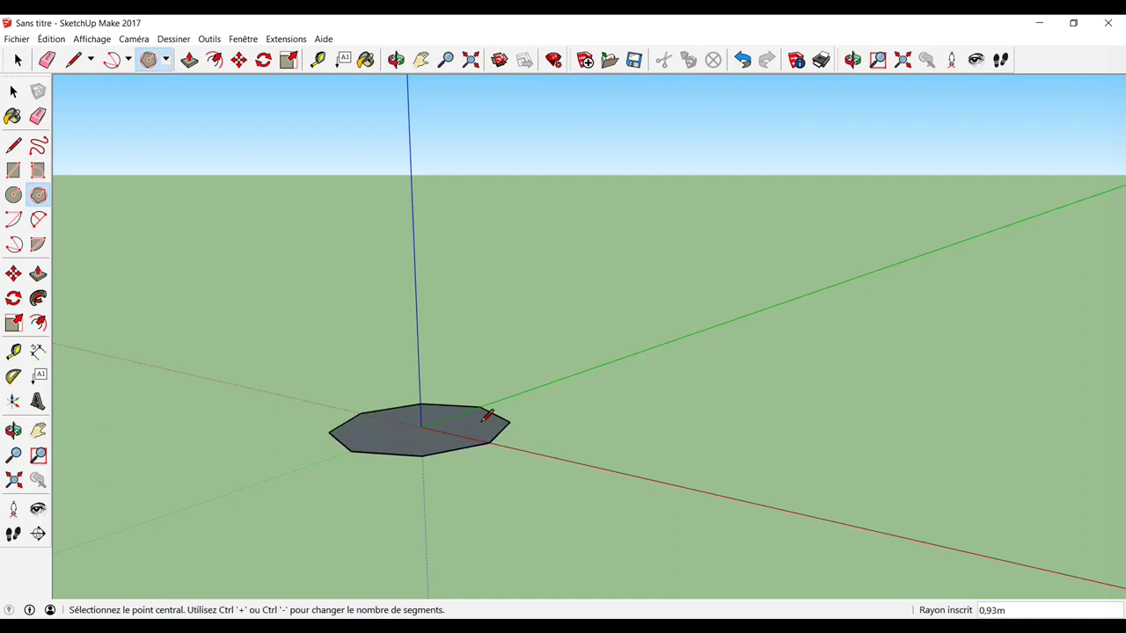
{"action": "type", "text": "è"}
{"action": "key", "text": "space"}
{"action": "left_click_drag", "start_coordinate": [304, 370], "coordinate": [587, 494]}
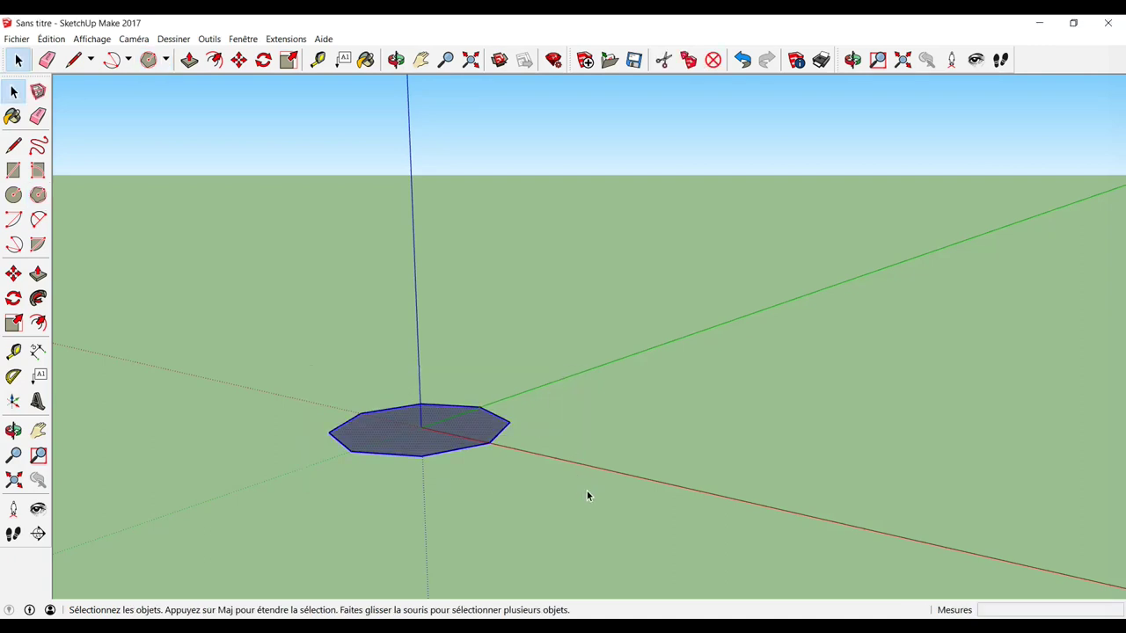
{"action": "key", "text": "Delete"}
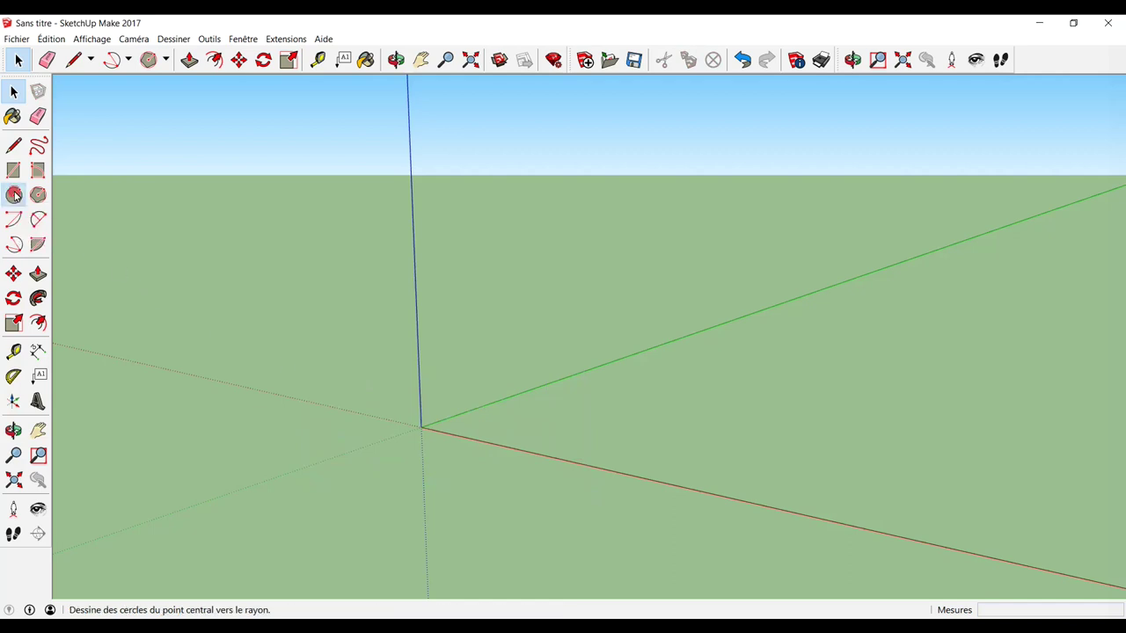
Draw a 24-segment circle of about 1.69 m radius at the origin, then delete it
{"action": "left_click", "coordinate": [14, 195]}
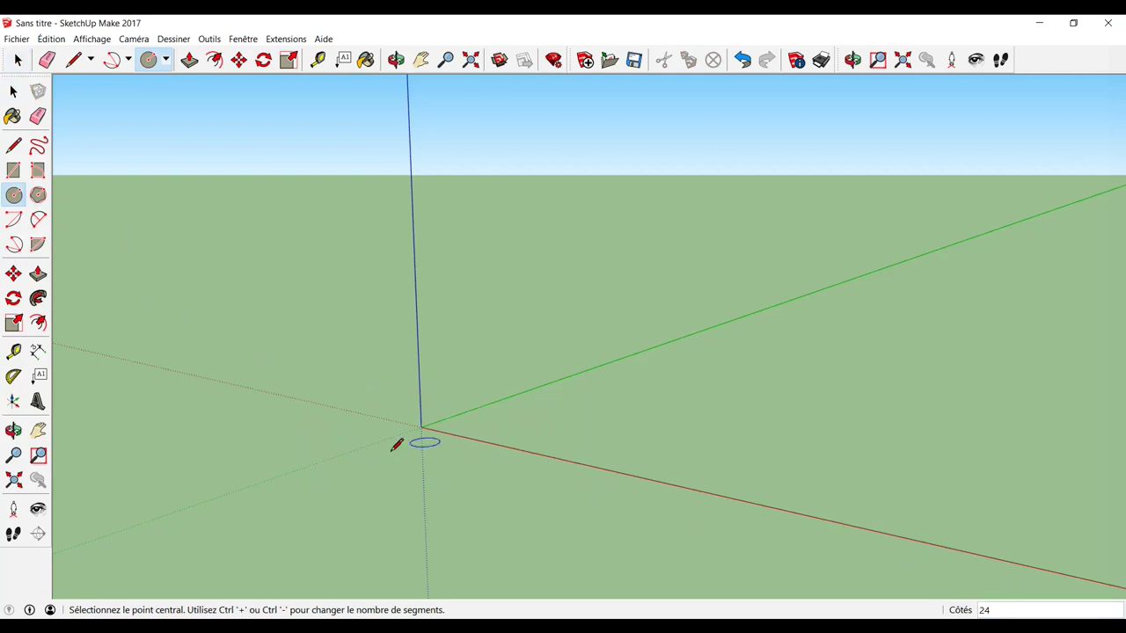
{"action": "left_click", "coordinate": [421, 427]}
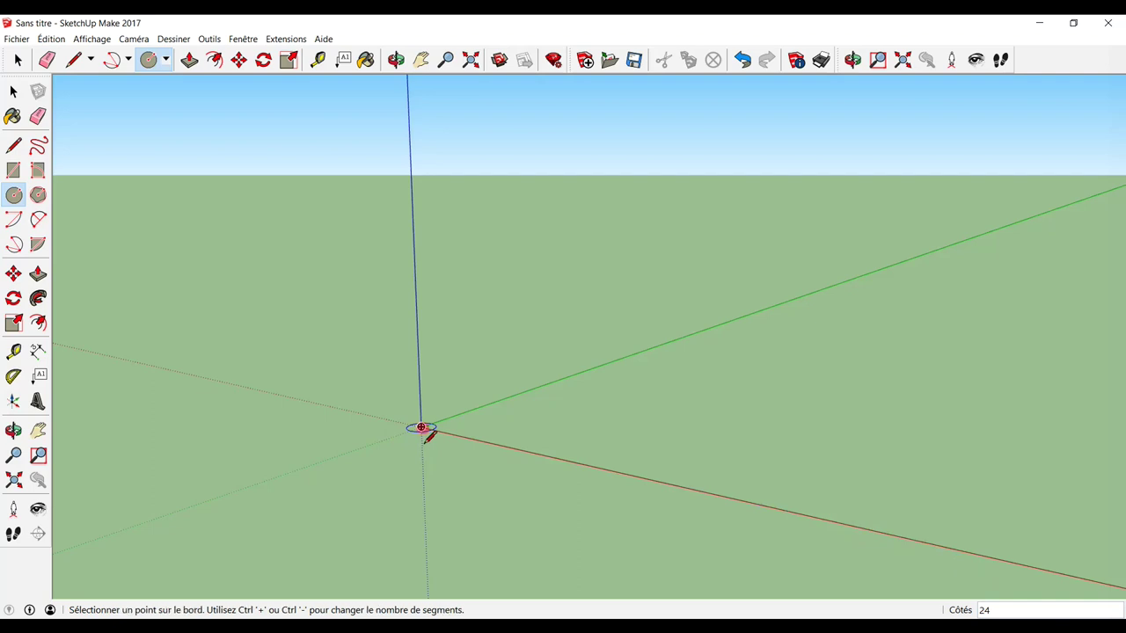
{"action": "left_click", "coordinate": [490, 397]}
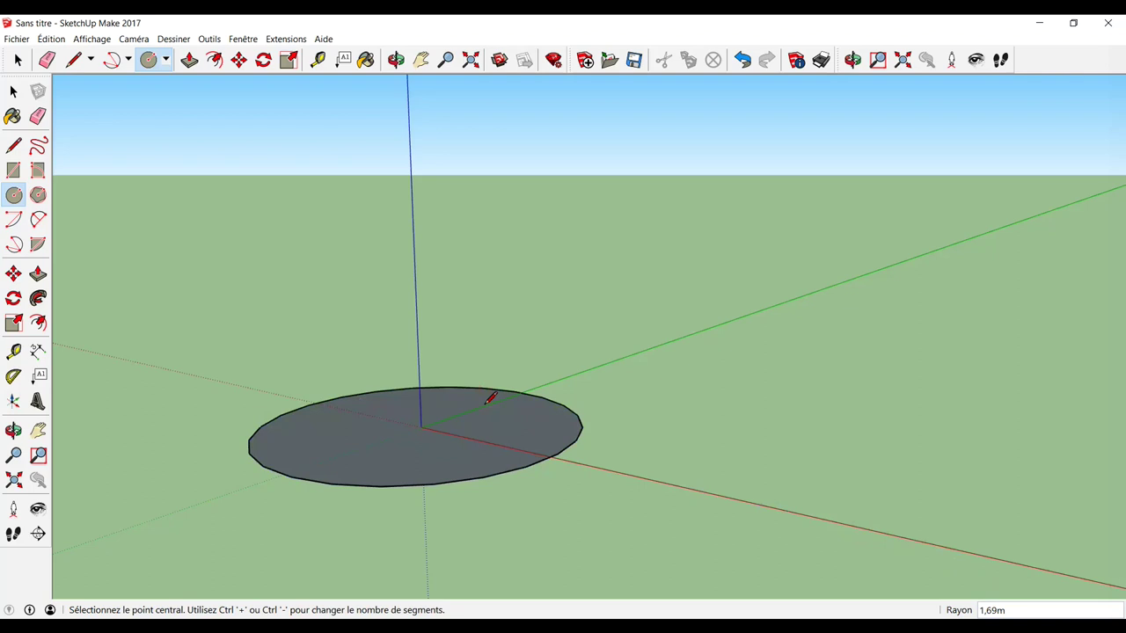
{"action": "key", "text": "space"}
{"action": "left_click_drag", "start_coordinate": [221, 369], "coordinate": [618, 517]}
{"action": "key", "text": "Delete"}
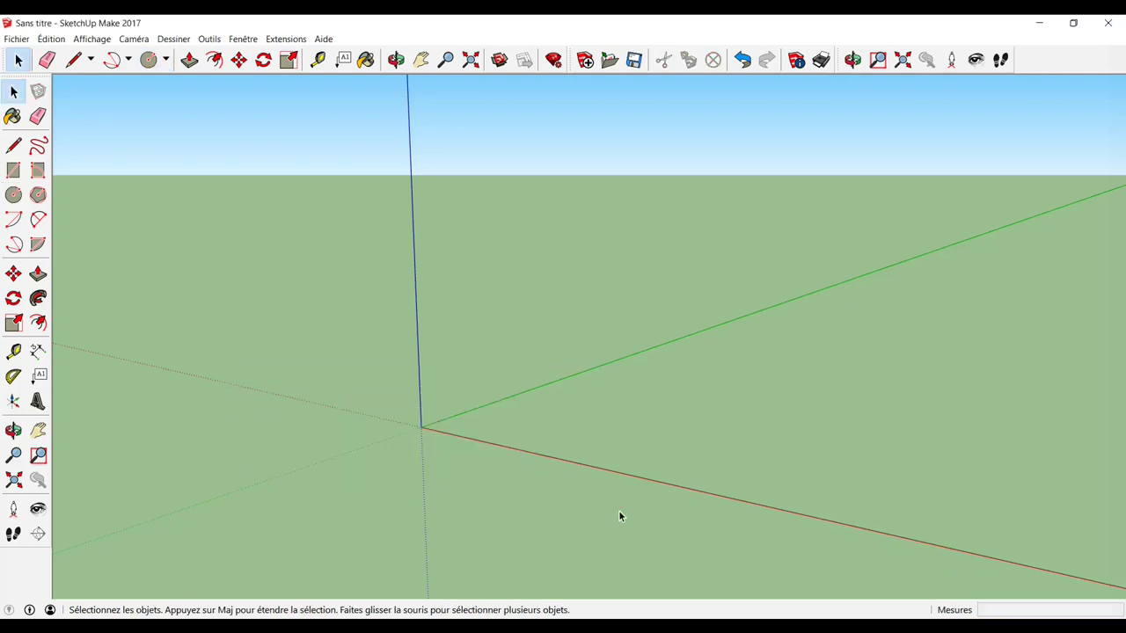
Draw a 587.52 × 570.21 cm rectangle starting at the origin
{"action": "left_click", "coordinate": [13, 170]}
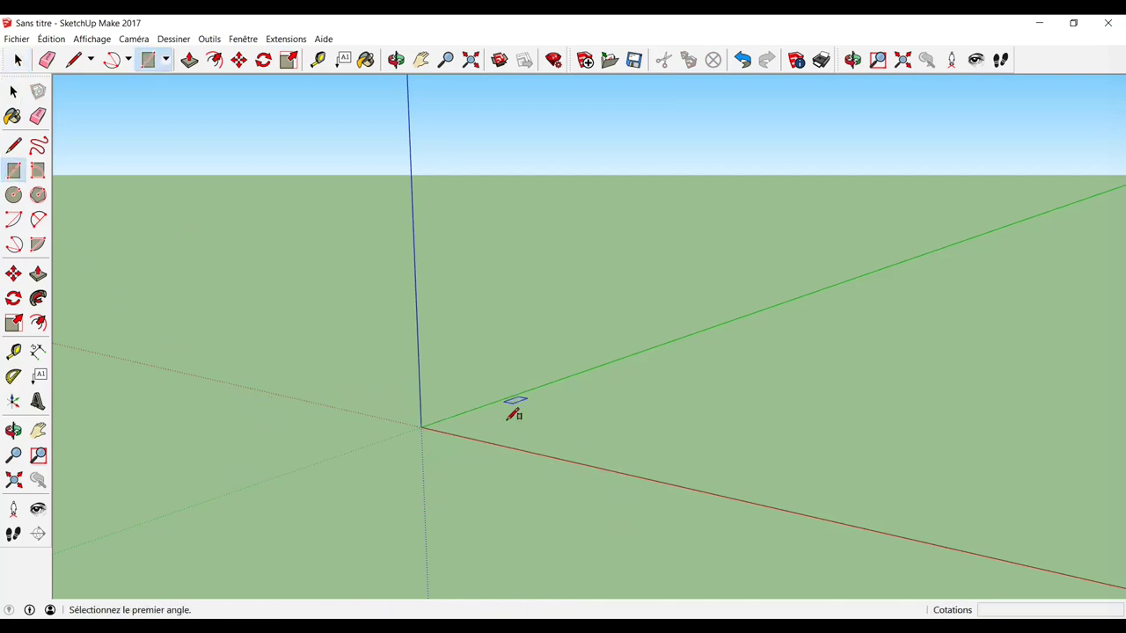
{"action": "left_click", "coordinate": [422, 428]}
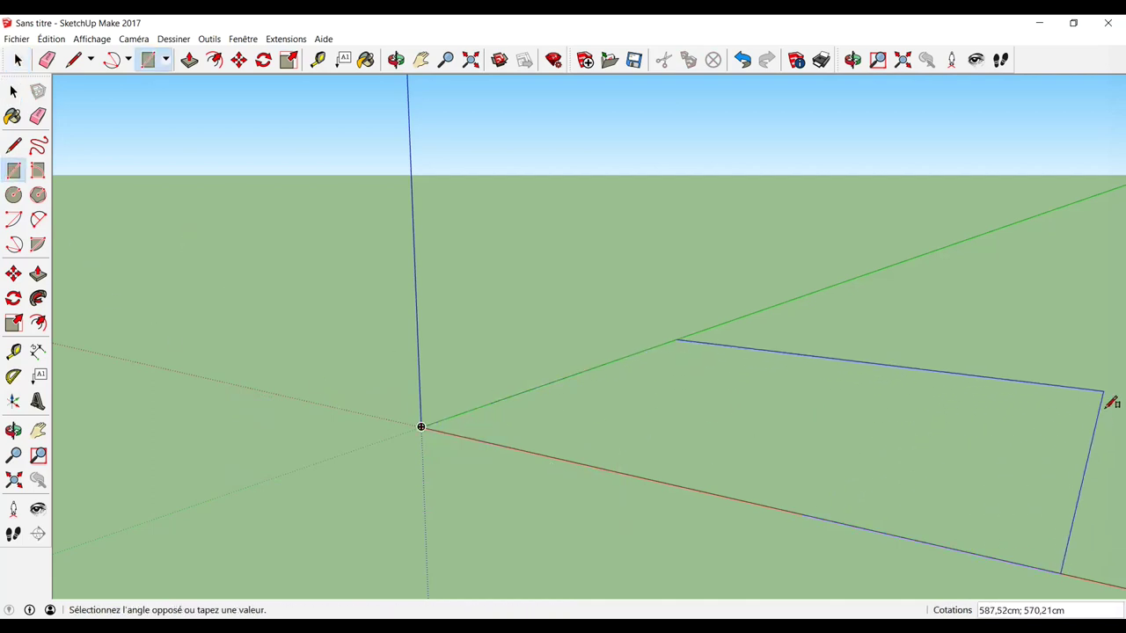
{"action": "left_click", "coordinate": [1103, 391]}
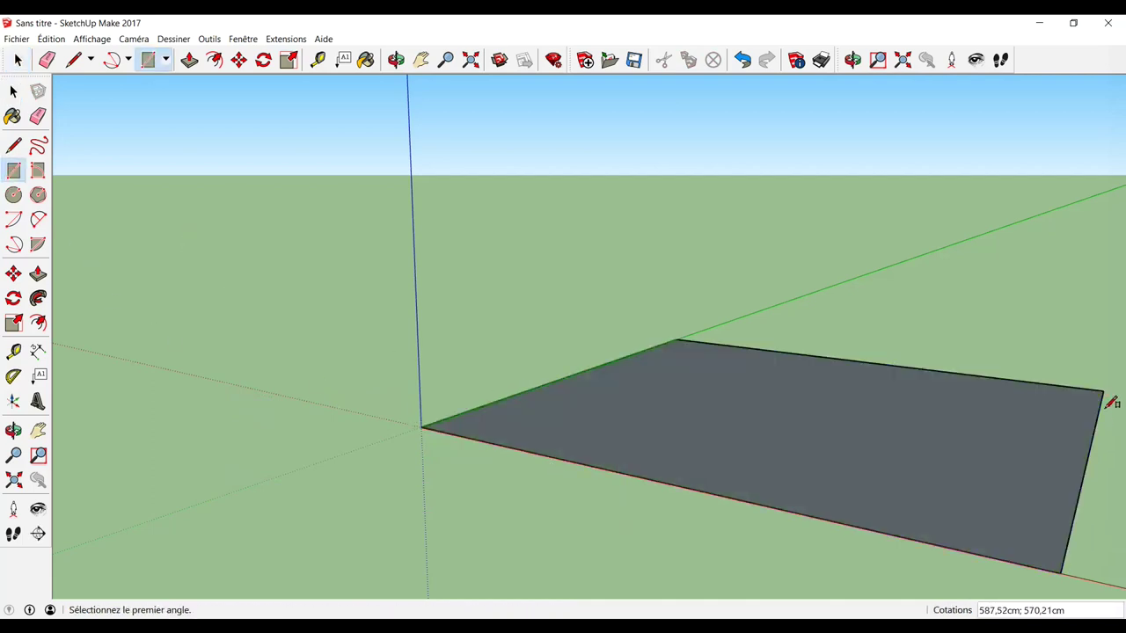
Draw a tiny circle of radius 3 on the rectangle's face
{"action": "left_click", "coordinate": [15, 196]}
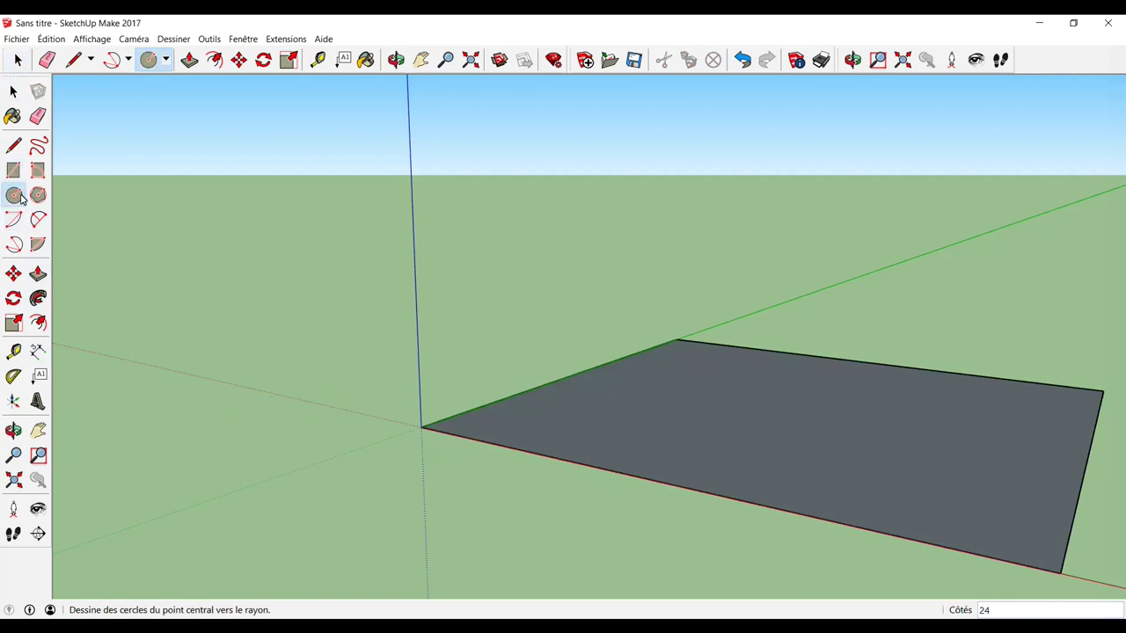
{"action": "left_click", "coordinate": [638, 439]}
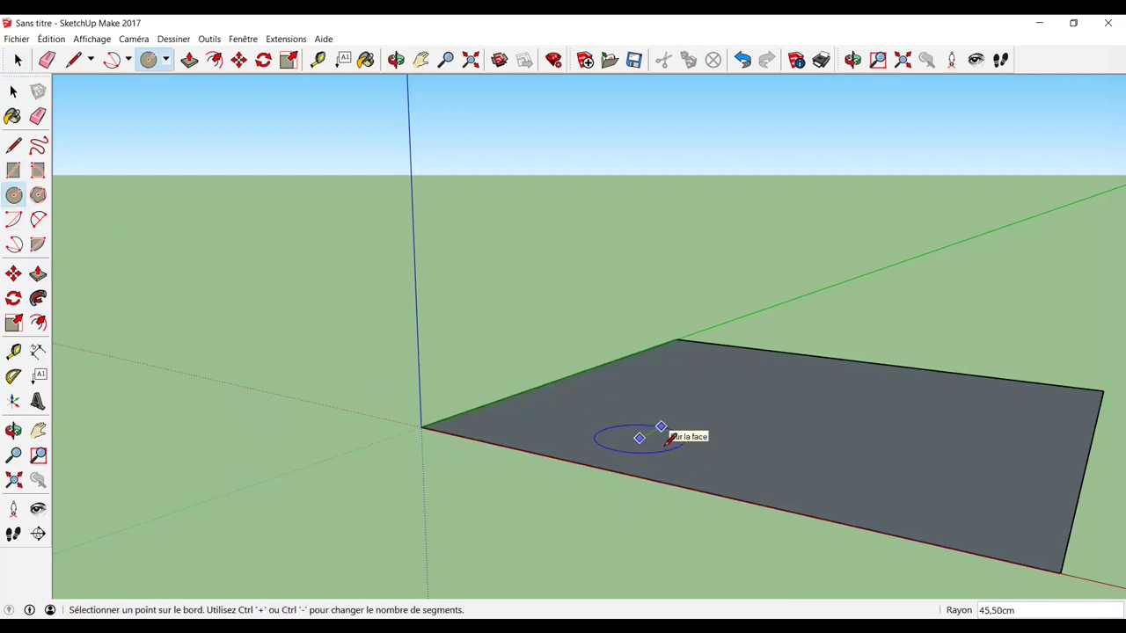
{"action": "type", "text": "3"}
{"action": "key", "text": "Return"}
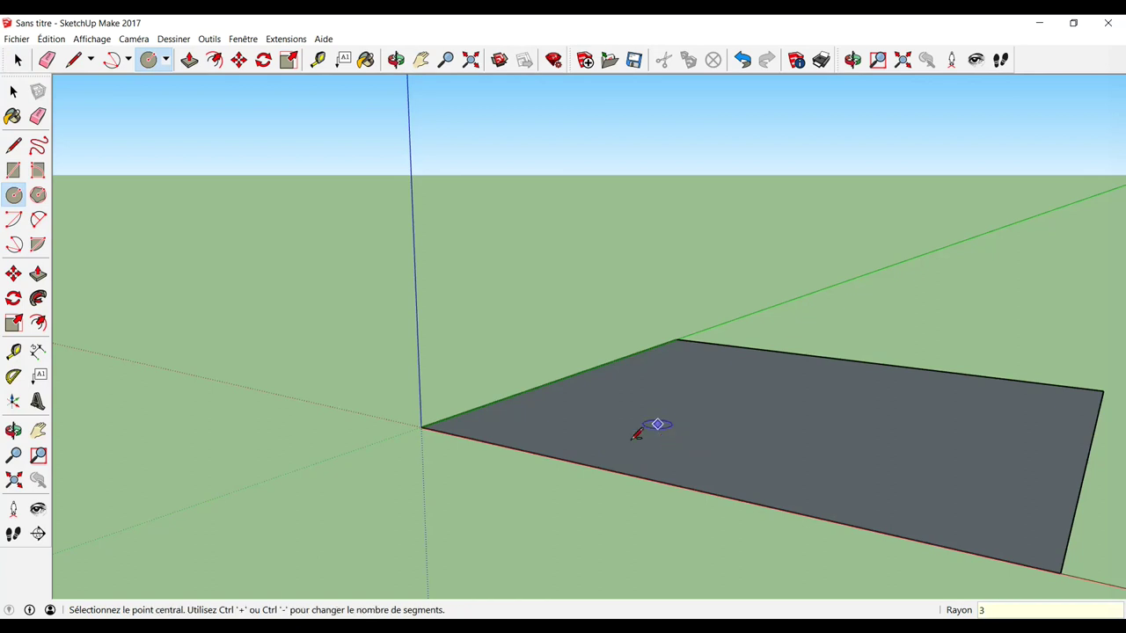
Switch to the Dessus (top) standard view and frame the rectangle
{"action": "left_click", "coordinate": [136, 43]}
{"action": "mouse_move", "coordinate": [164, 82]}
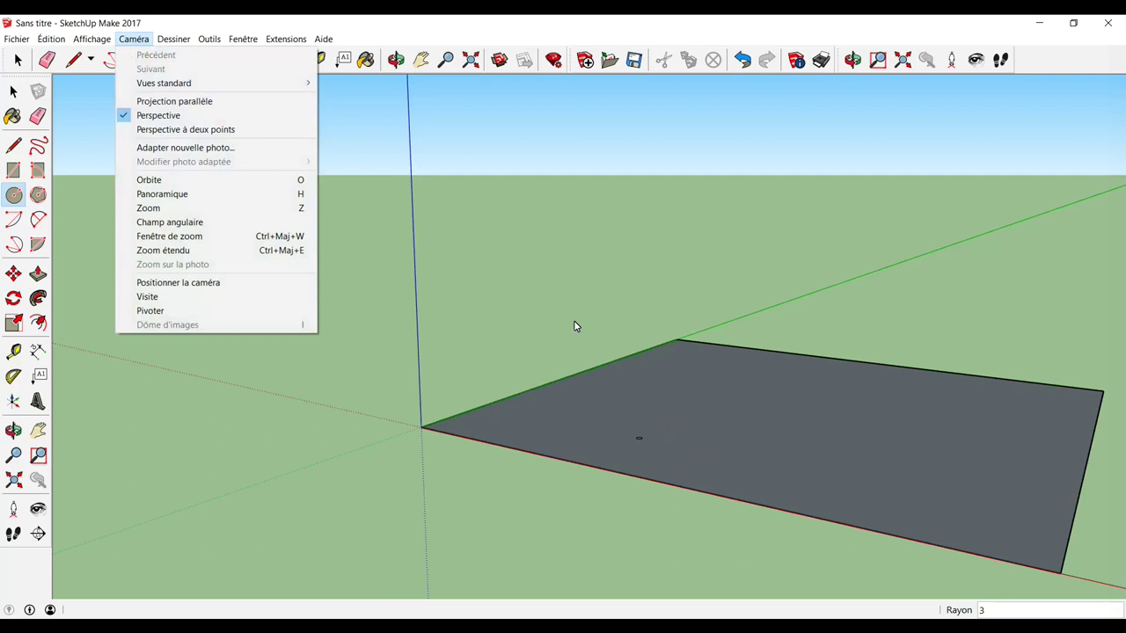
{"action": "left_click", "coordinate": [366, 84]}
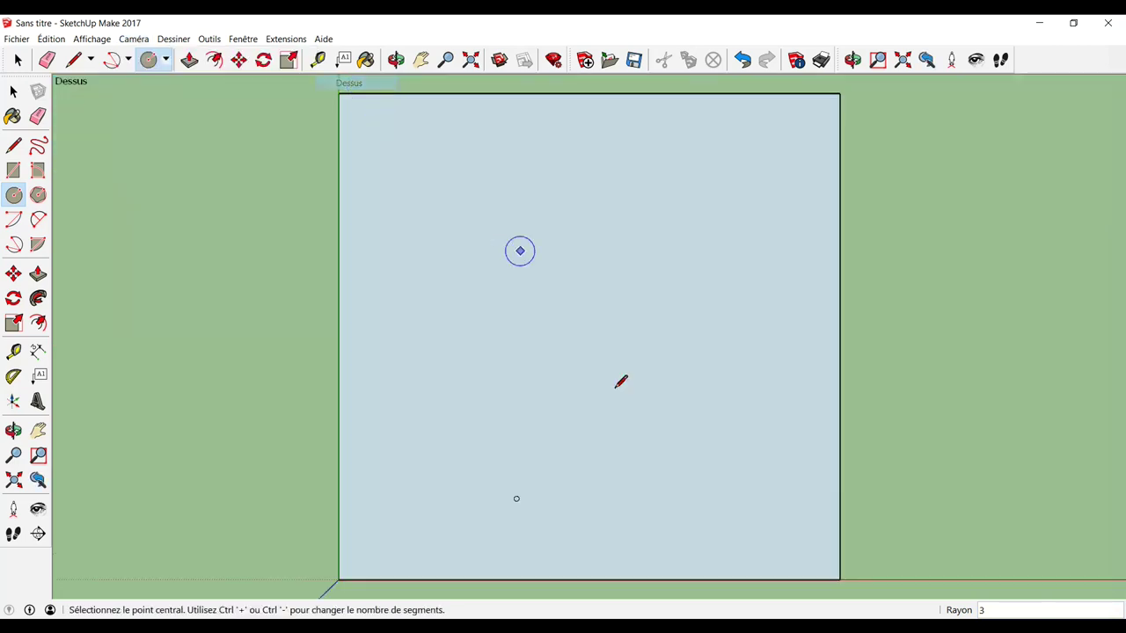
{"action": "scroll", "coordinate": [532, 518], "scroll_direction": "up", "scroll_amount": 2}
{"action": "scroll", "coordinate": [531, 517], "scroll_direction": "up", "scroll_amount": 1}
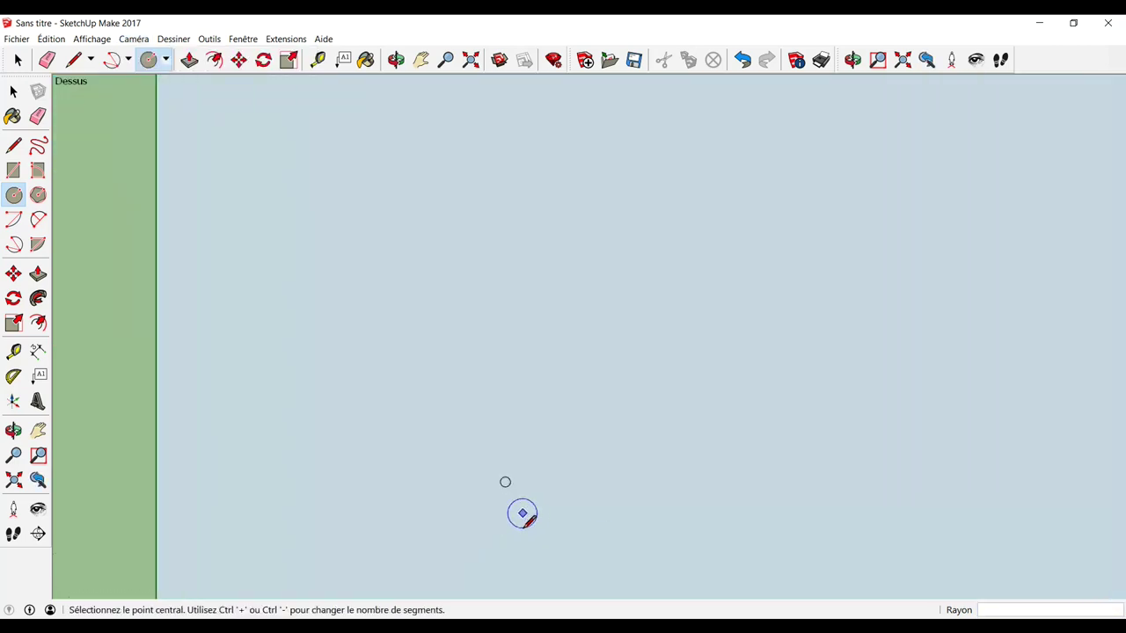
{"action": "scroll", "coordinate": [522, 513], "scroll_direction": "up", "scroll_amount": 2}
{"action": "scroll", "coordinate": [520, 509], "scroll_direction": "up", "scroll_amount": 2}
{"action": "scroll", "coordinate": [520, 501], "scroll_direction": "up", "scroll_amount": 2}
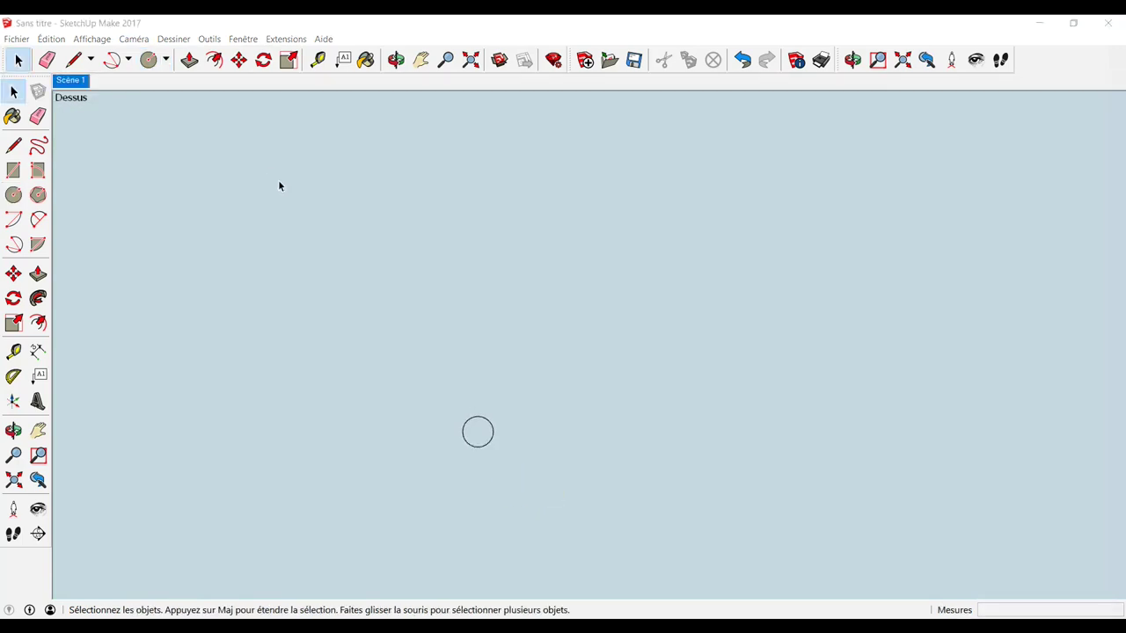
{"action": "scroll", "coordinate": [485, 429], "scroll_direction": "up", "scroll_amount": 2}
{"action": "scroll", "coordinate": [484, 423], "scroll_direction": "up", "scroll_amount": 1}
{"action": "scroll", "coordinate": [486, 422], "scroll_direction": "up", "scroll_amount": 2}
{"action": "scroll", "coordinate": [485, 425], "scroll_direction": "up", "scroll_amount": 1}
{"action": "scroll", "coordinate": [488, 423], "scroll_direction": "up", "scroll_amount": 1}
{"action": "scroll", "coordinate": [499, 418], "scroll_direction": "up", "scroll_amount": 1}
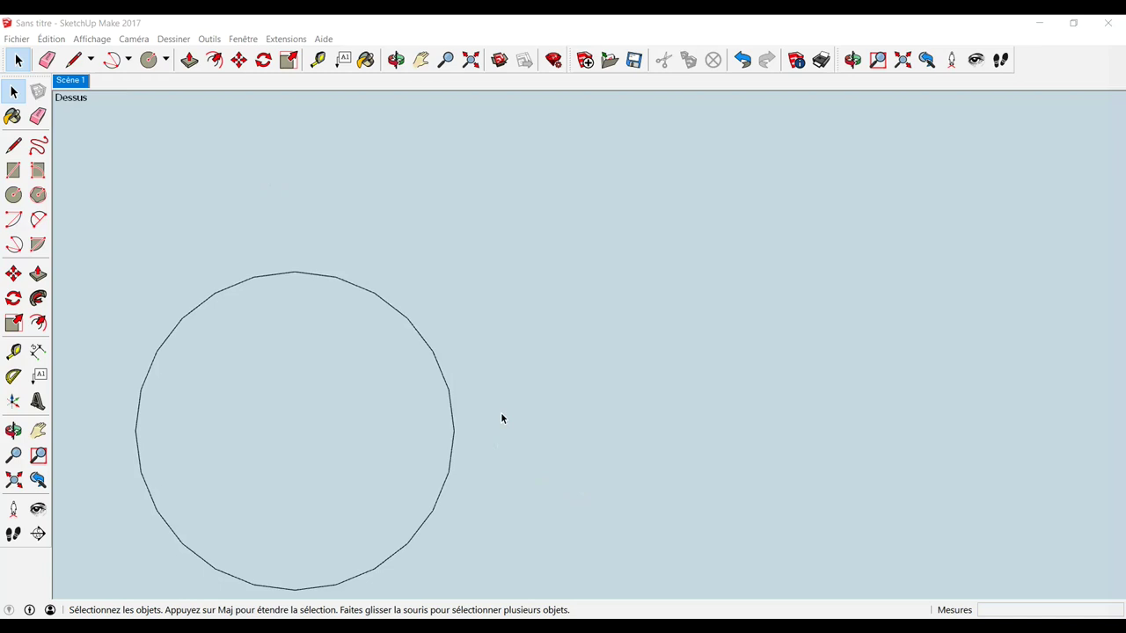
{"action": "scroll", "coordinate": [451, 337], "scroll_direction": "down", "scroll_amount": 2}
{"action": "scroll", "coordinate": [451, 337], "scroll_direction": "down", "scroll_amount": 2}
{"action": "scroll", "coordinate": [451, 337], "scroll_direction": "down", "scroll_amount": 3}
{"action": "scroll", "coordinate": [451, 337], "scroll_direction": "down", "scroll_amount": 2}
{"action": "scroll", "coordinate": [444, 332], "scroll_direction": "down", "scroll_amount": 2}
{"action": "scroll", "coordinate": [444, 332], "scroll_direction": "down", "scroll_amount": 2}
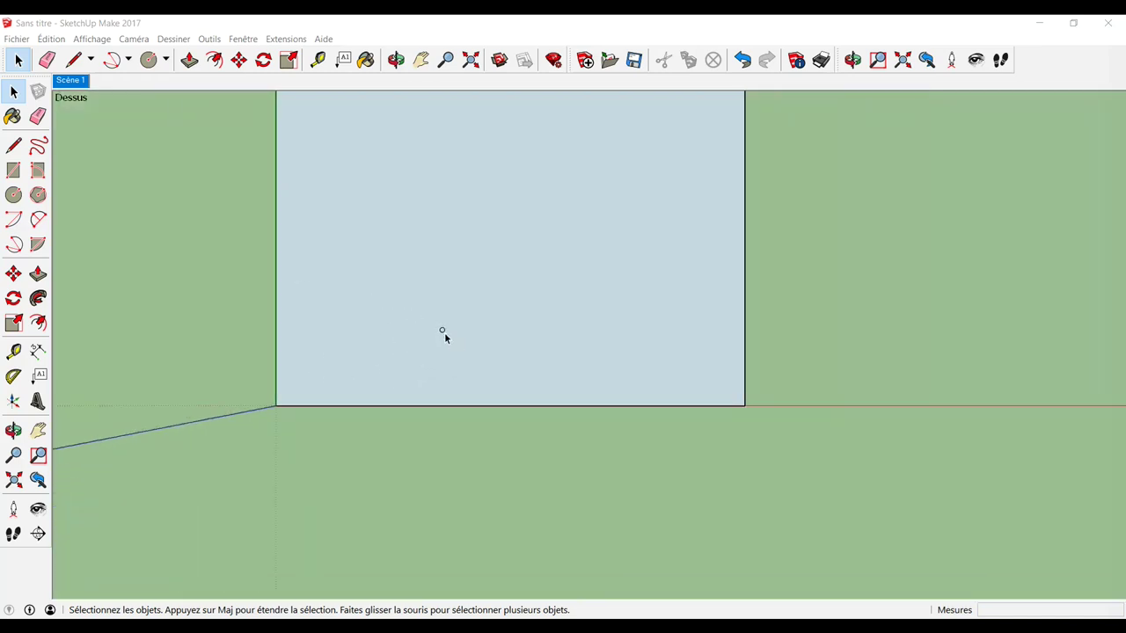
{"action": "scroll", "coordinate": [444, 332], "scroll_direction": "down", "scroll_amount": 1}
{"action": "left_click", "coordinate": [38, 430]}
{"action": "left_click_drag", "start_coordinate": [215, 485], "coordinate": [210, 533]}
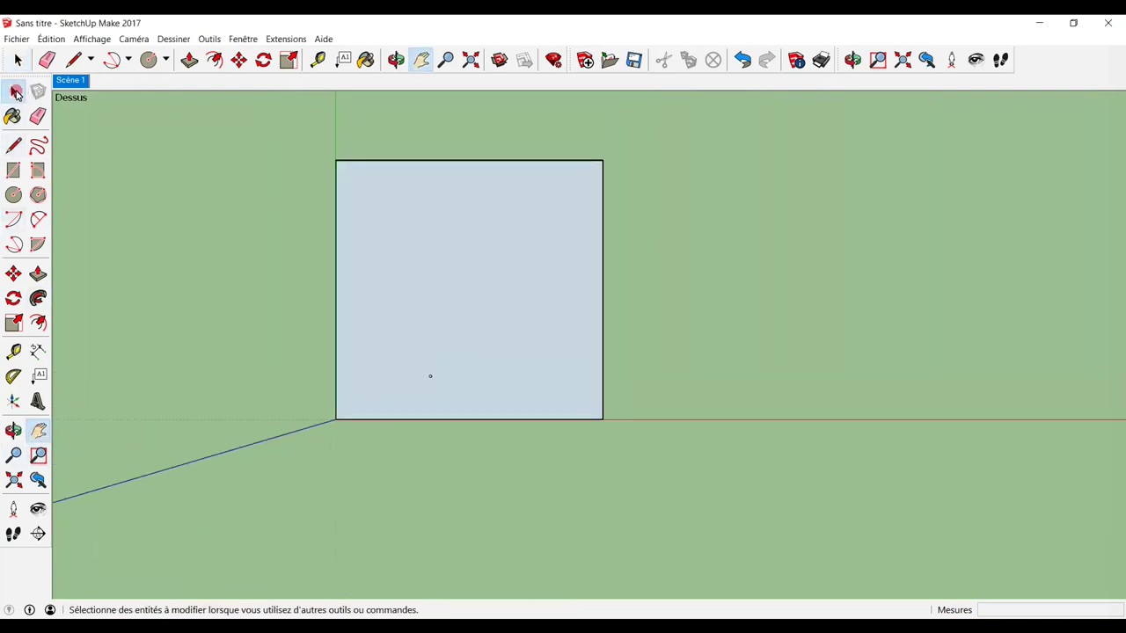
Window-select the square face with its edges and tiny circle, and delete it
{"action": "left_click", "coordinate": [14, 92]}
{"action": "left_click_drag", "start_coordinate": [245, 150], "coordinate": [710, 464]}
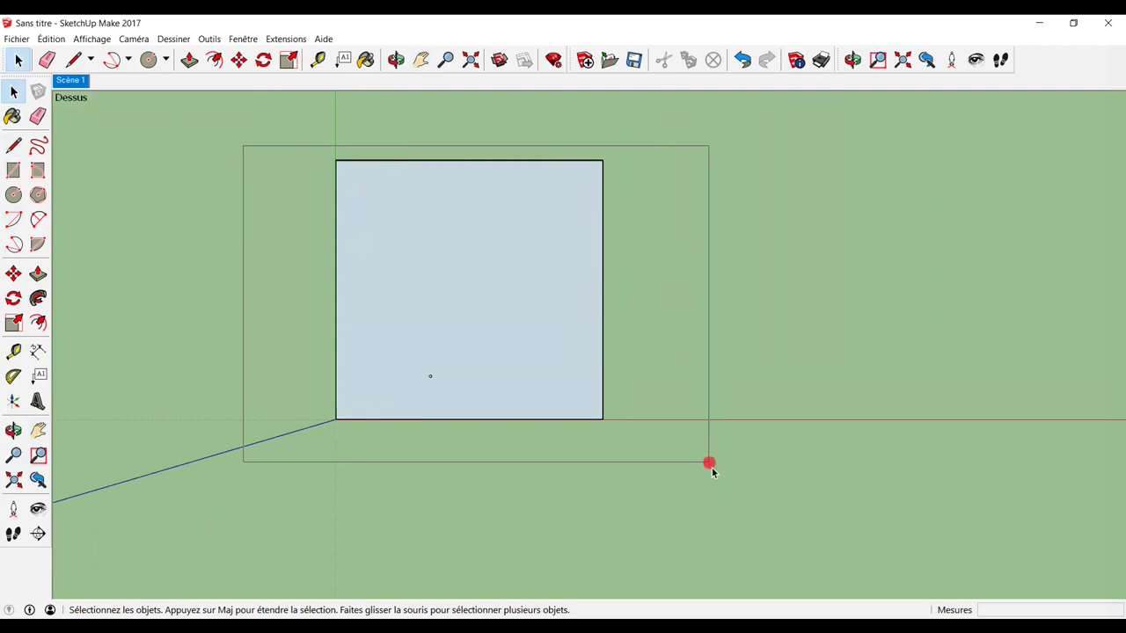
{"action": "key", "text": "Delete"}
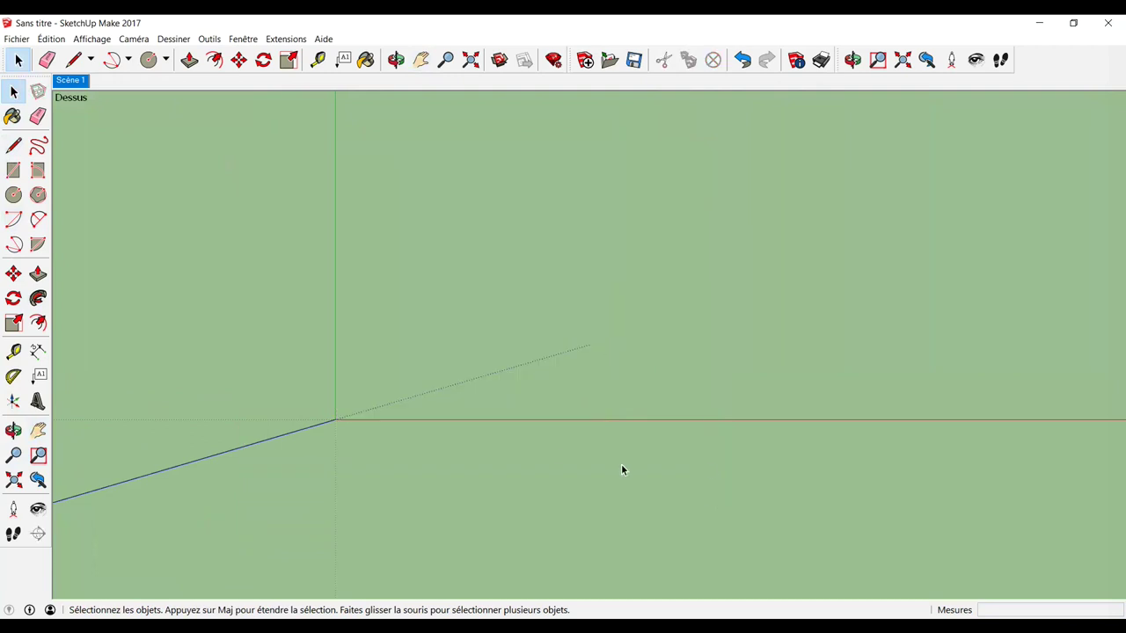
Set circles to 100 sides, then undo the trial 320 cm circle drawn at the origin
{"action": "left_click", "coordinate": [14, 196]}
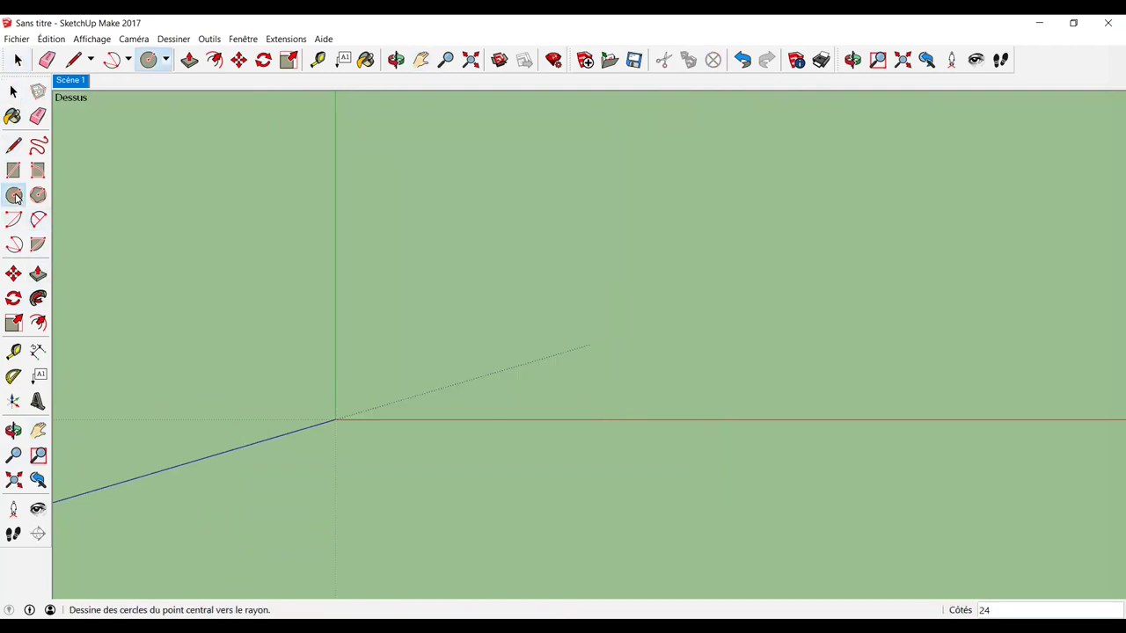
{"action": "type", "text": "100"}
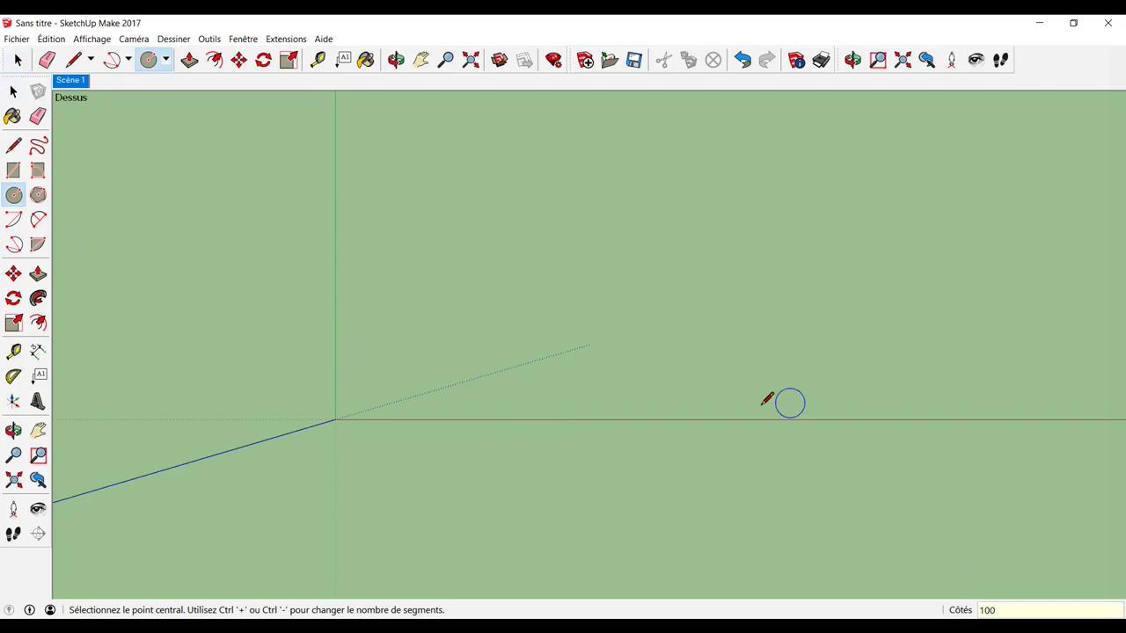
{"action": "left_click", "coordinate": [335, 420]}
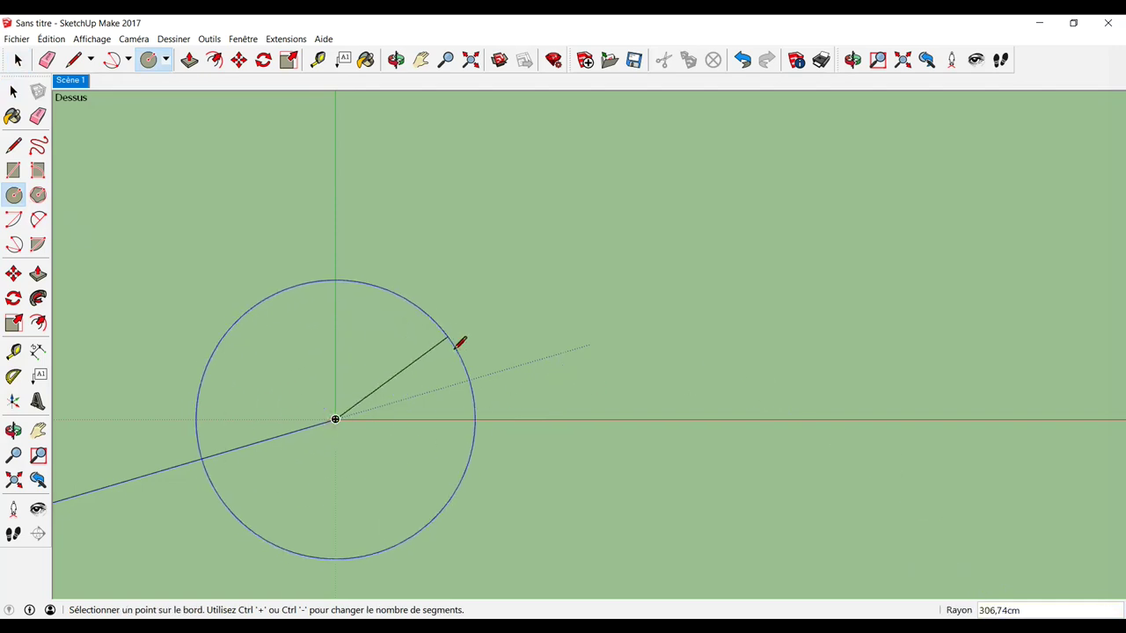
{"action": "left_click", "coordinate": [459, 344]}
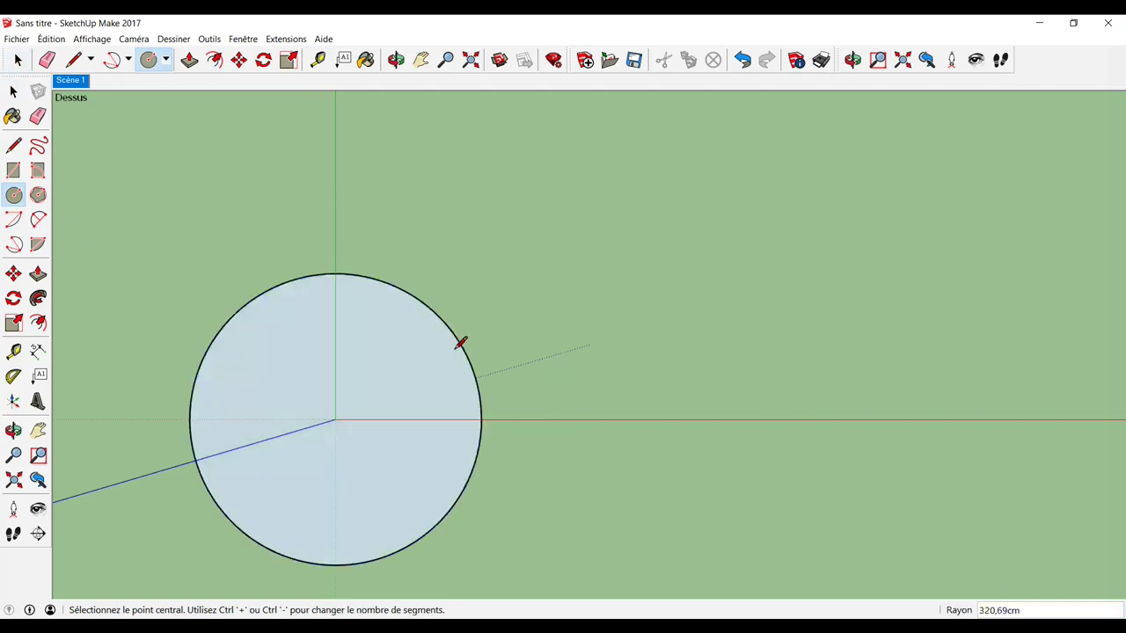
{"action": "key", "text": "ctrl+z"}
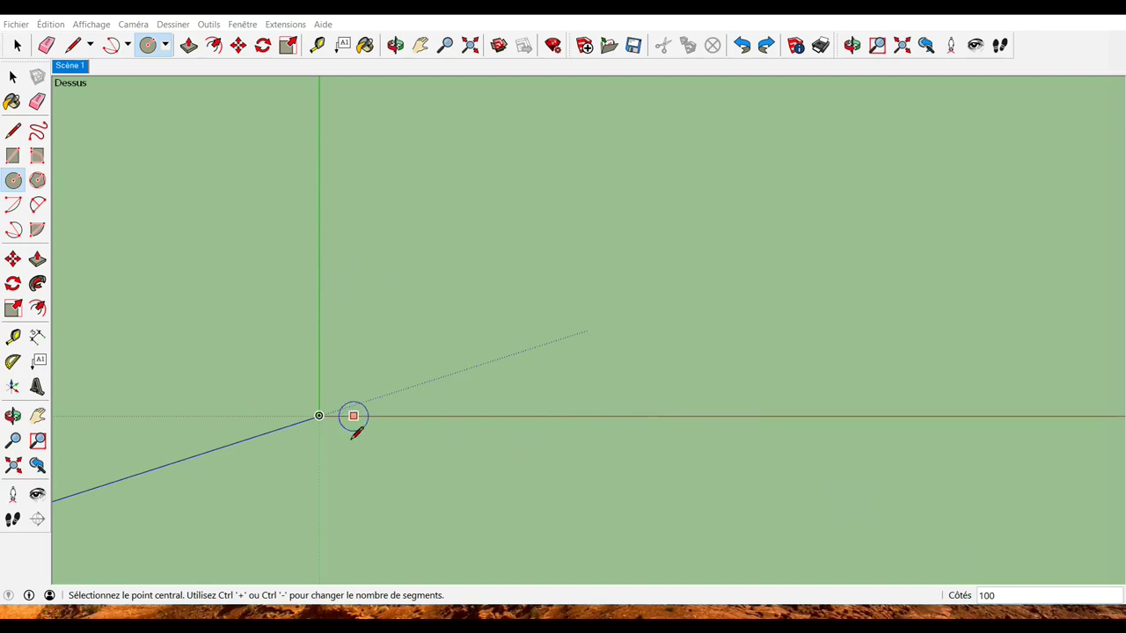
Draw a 100-sided circle of radius 300 cm centred on the origin
{"action": "left_click", "coordinate": [318, 416]}
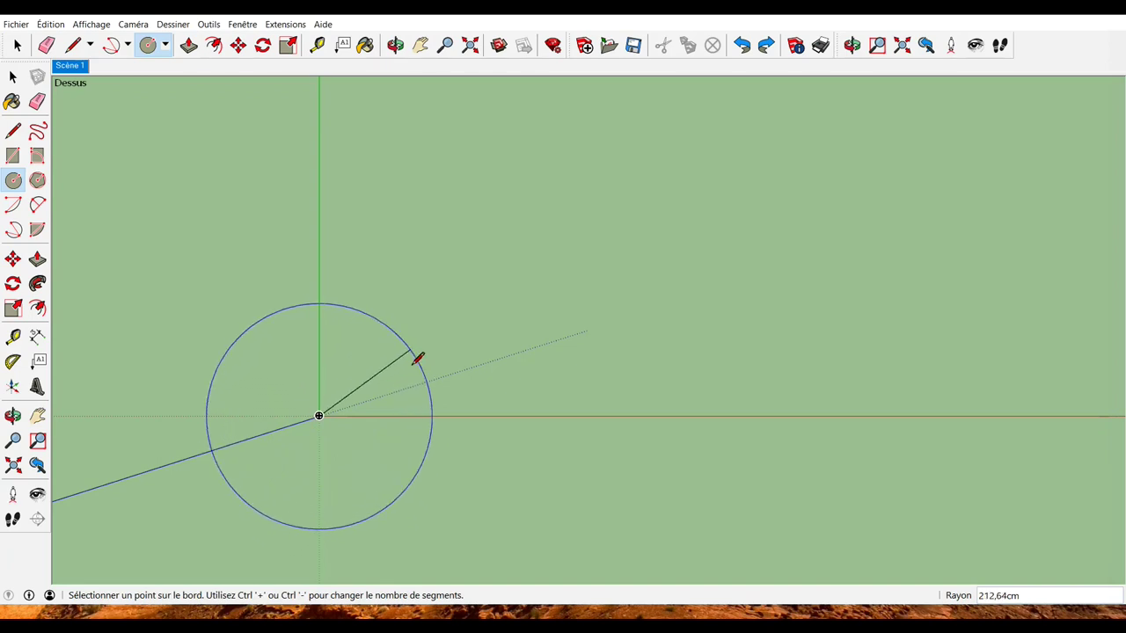
{"action": "type", "text": "300"}
{"action": "key", "text": "Return"}
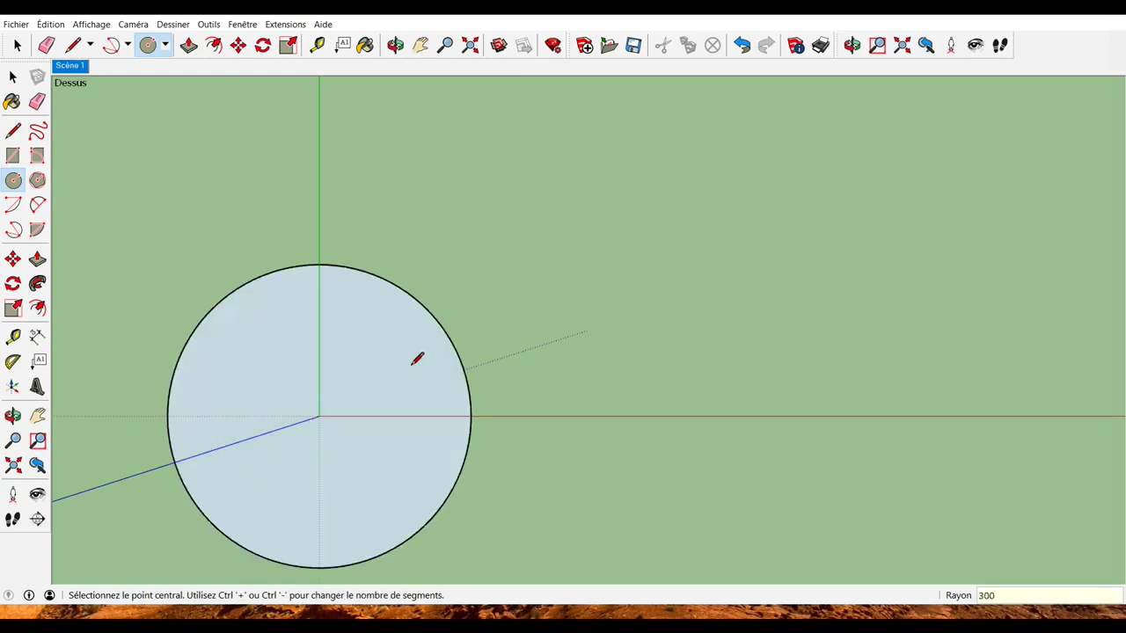